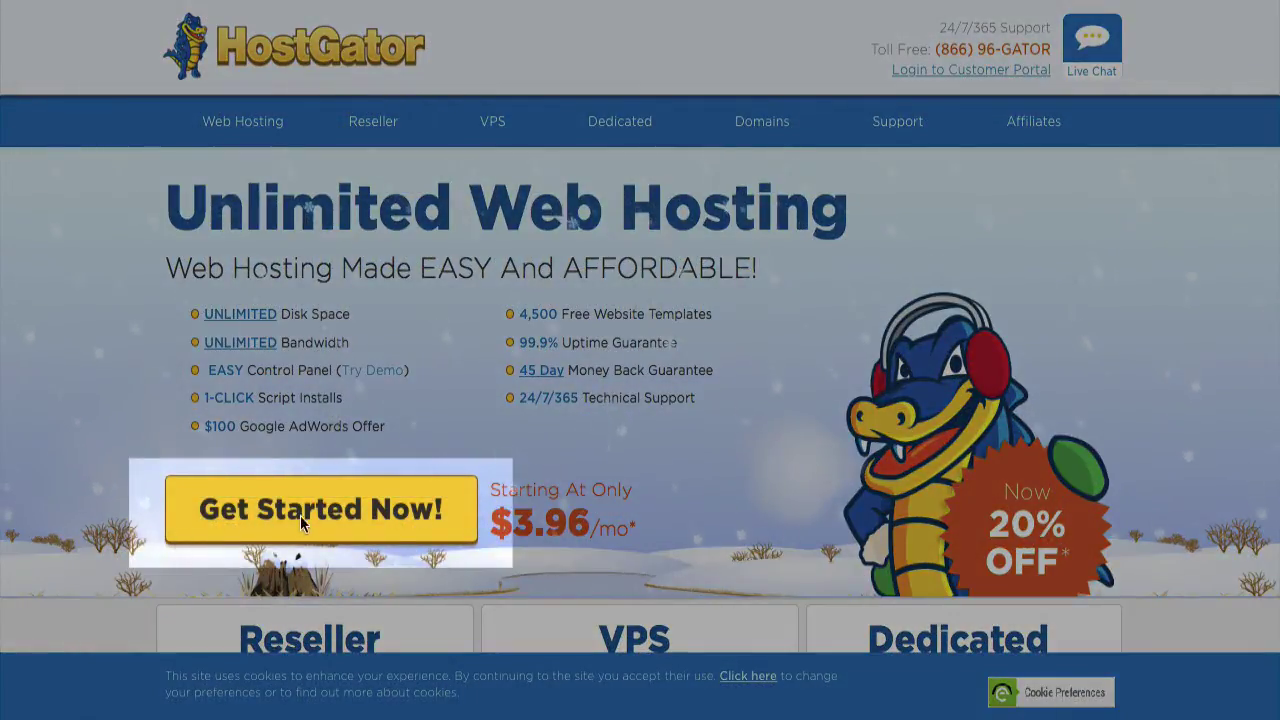
# Start a Hatchling plan order and enter a new .com domain as the primary domain.
pyautogui.click(304, 515)
pyautogui.scroll(-4, 99, 528)
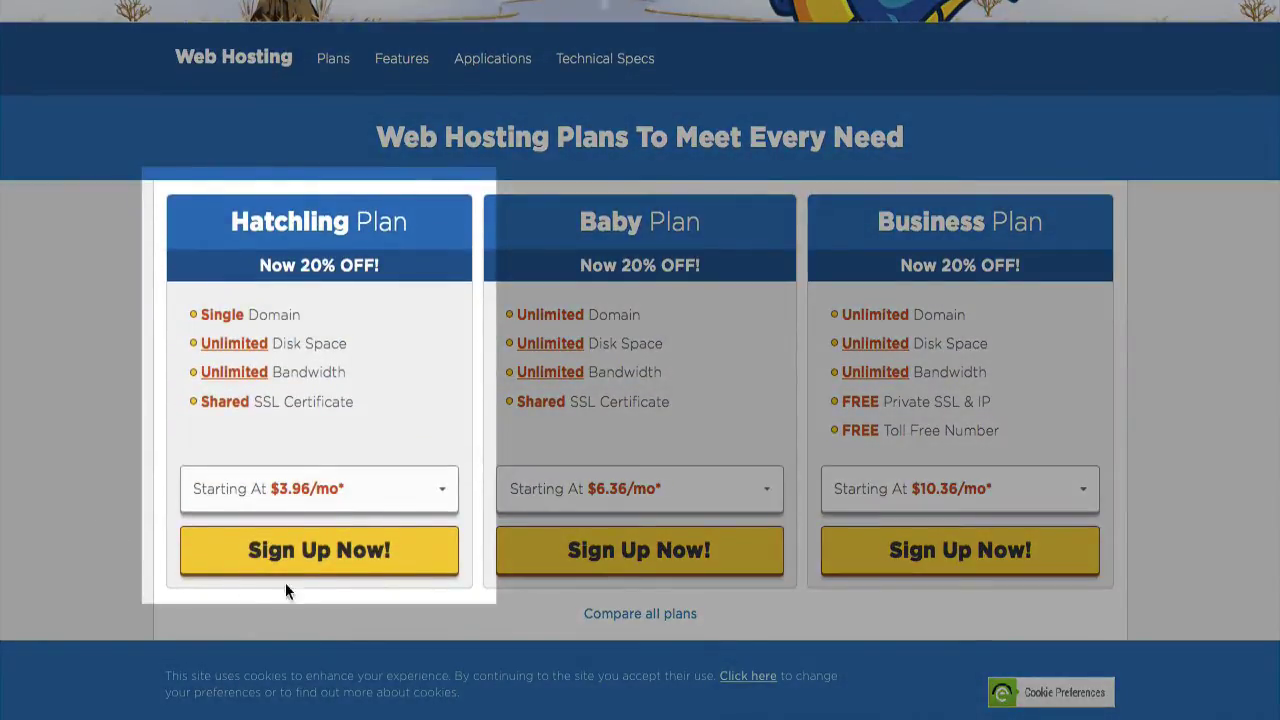
pyautogui.click(316, 566)
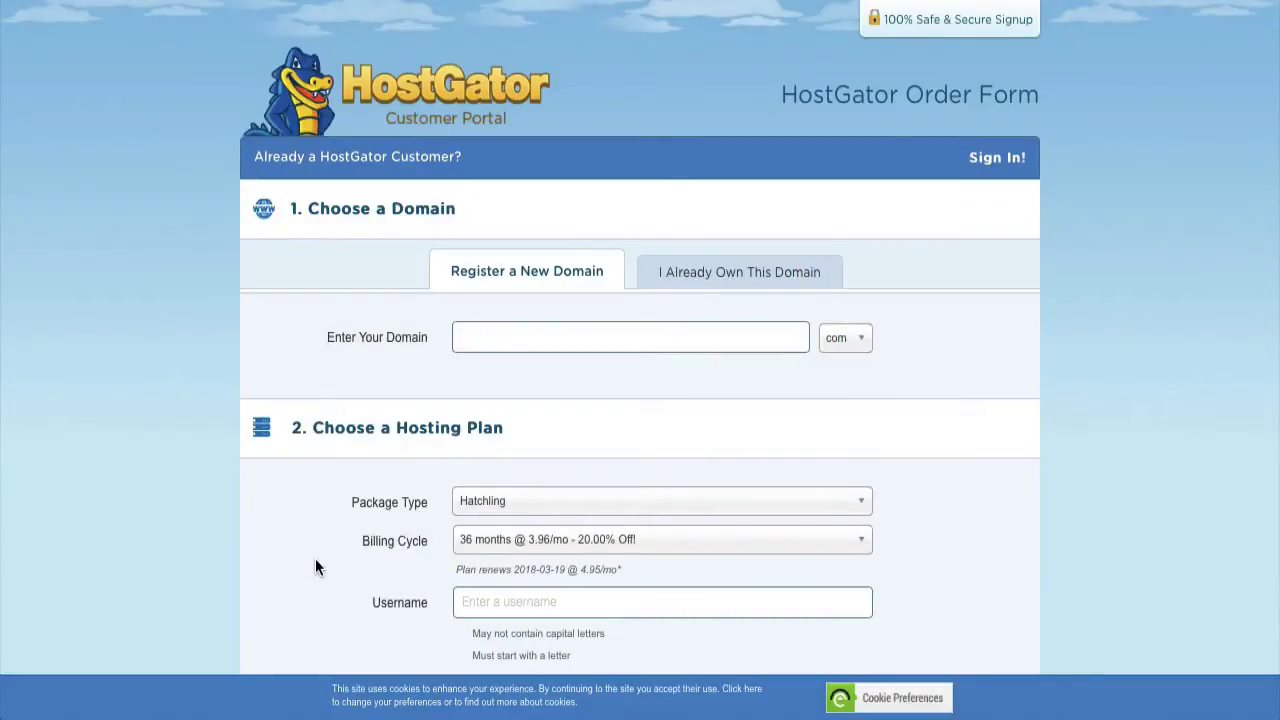
pyautogui.click(476, 337)
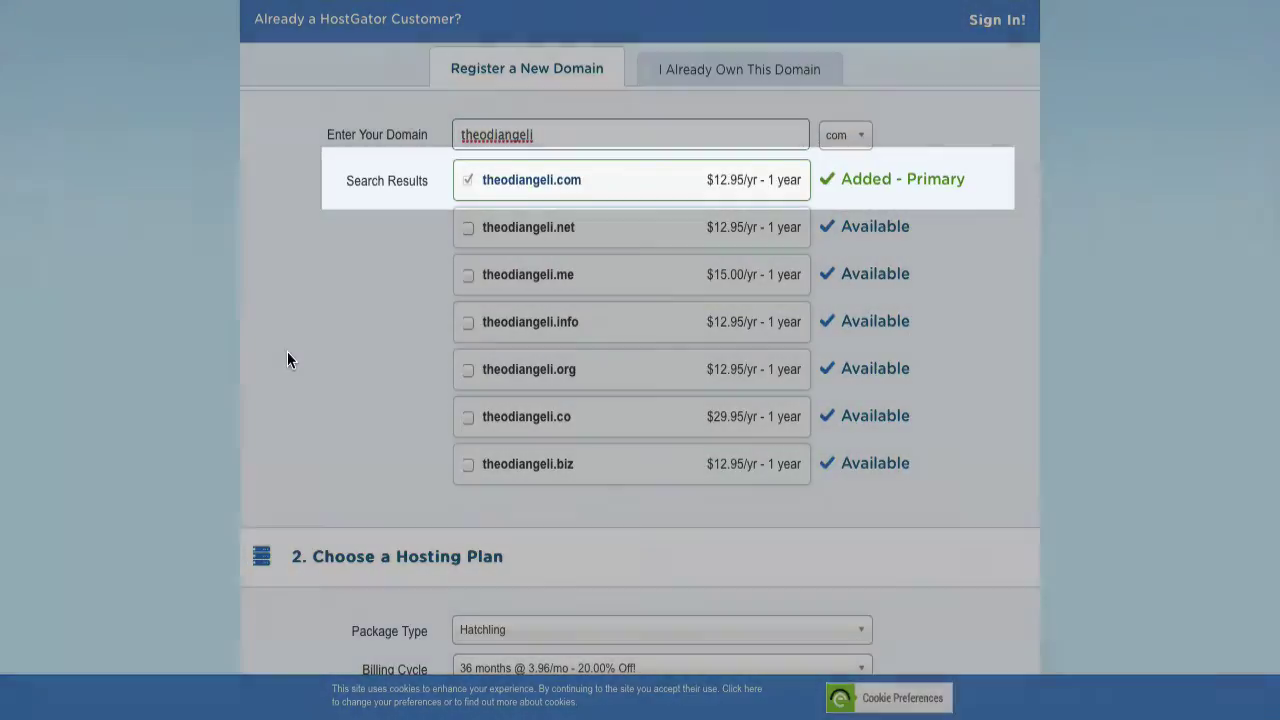
# Set a one-month billing cycle and decline Domain Privacy, SiteLock and CodeGuard add-ons.
pyautogui.scroll(-3, 287, 353)
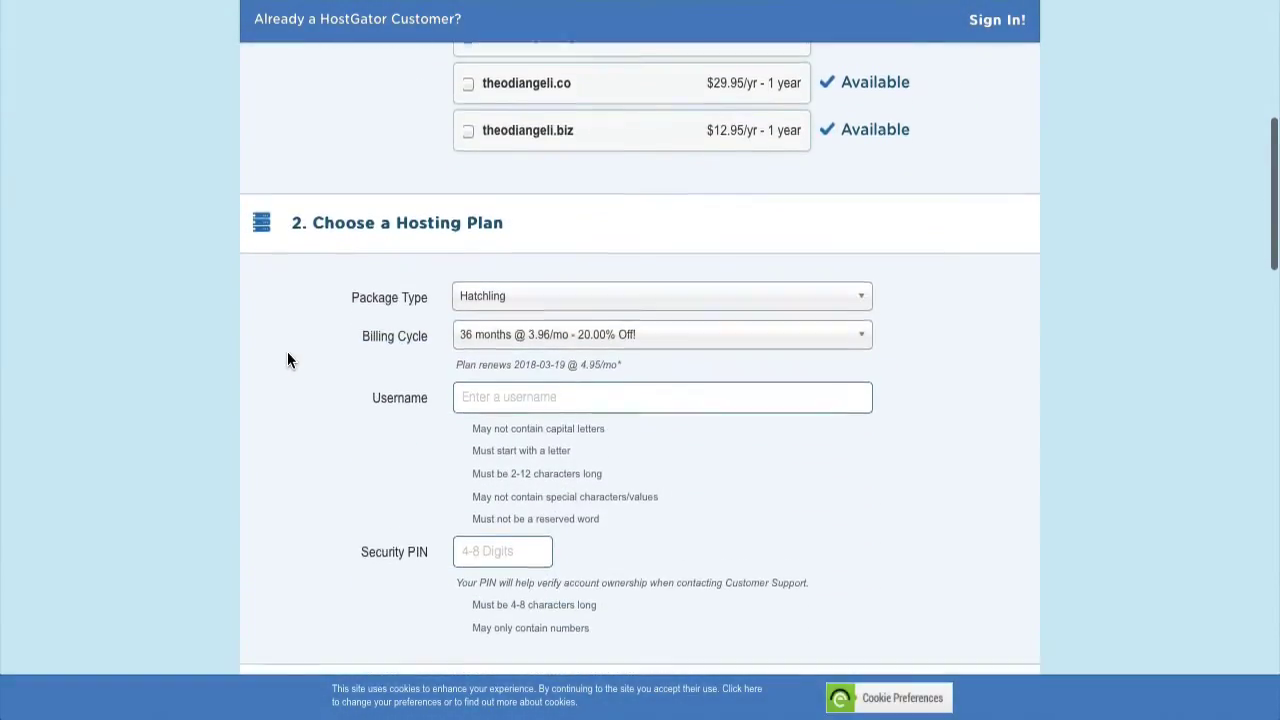
pyautogui.scroll(-1, 287, 358)
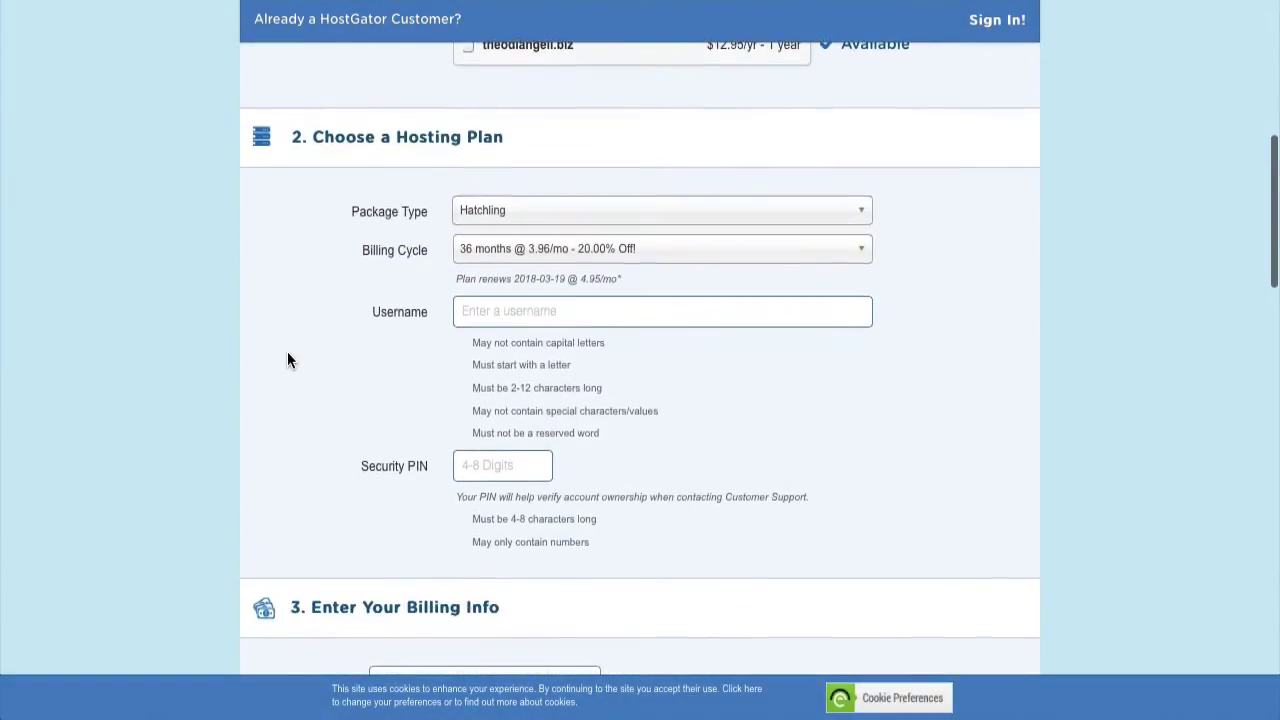
pyautogui.click(524, 251)
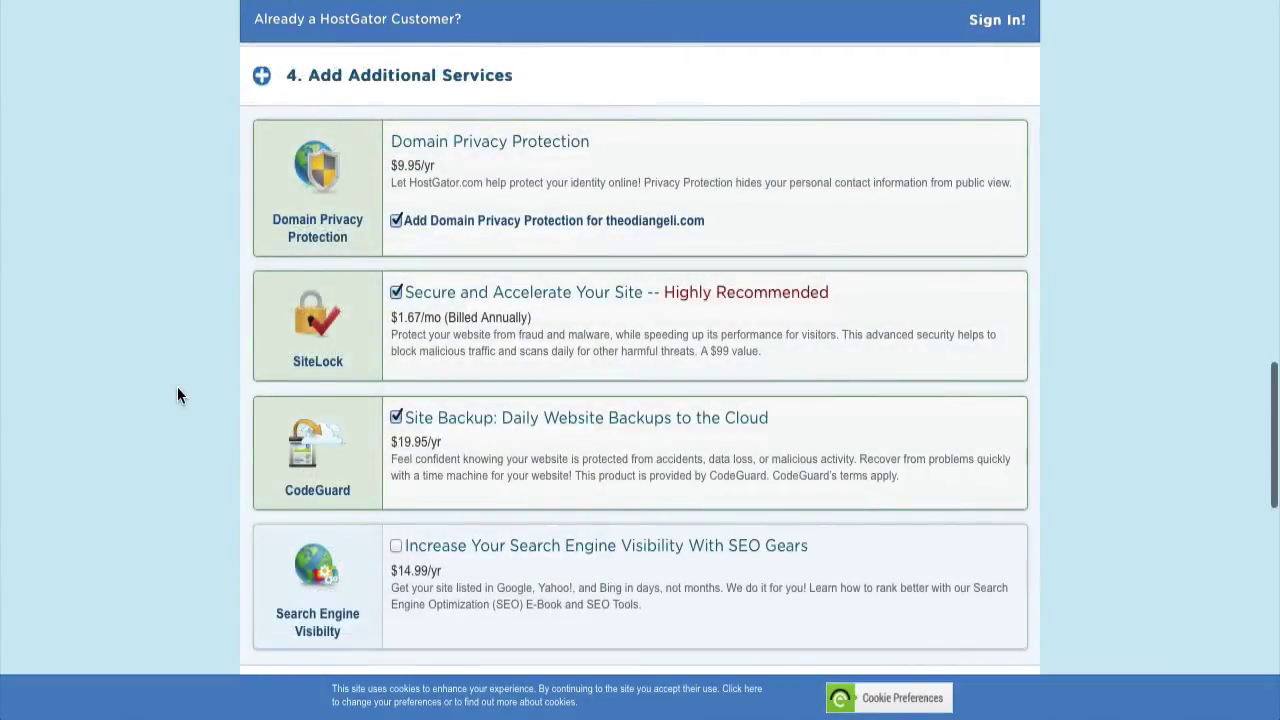
pyautogui.click(394, 222)
pyautogui.click(396, 292)
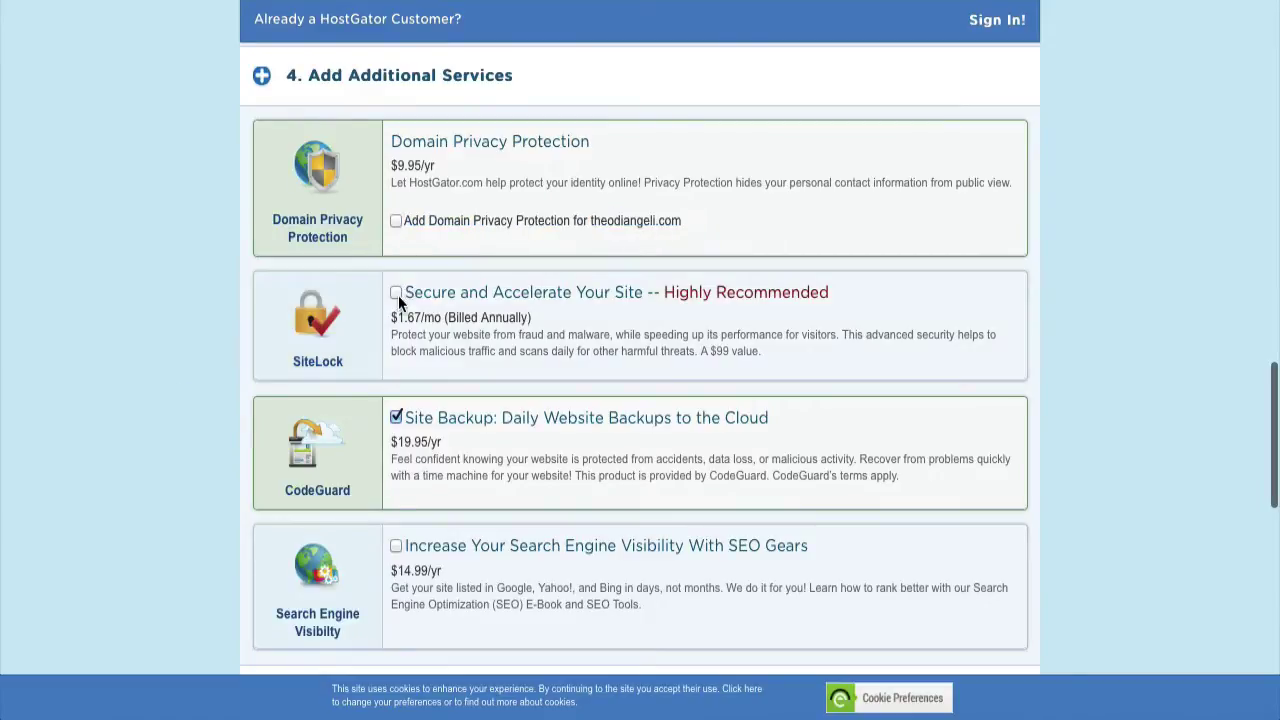
pyautogui.click(396, 417)
# Accept the terms of service and submit the $21.54 checkout.
pyautogui.scroll(-3, 398, 414)
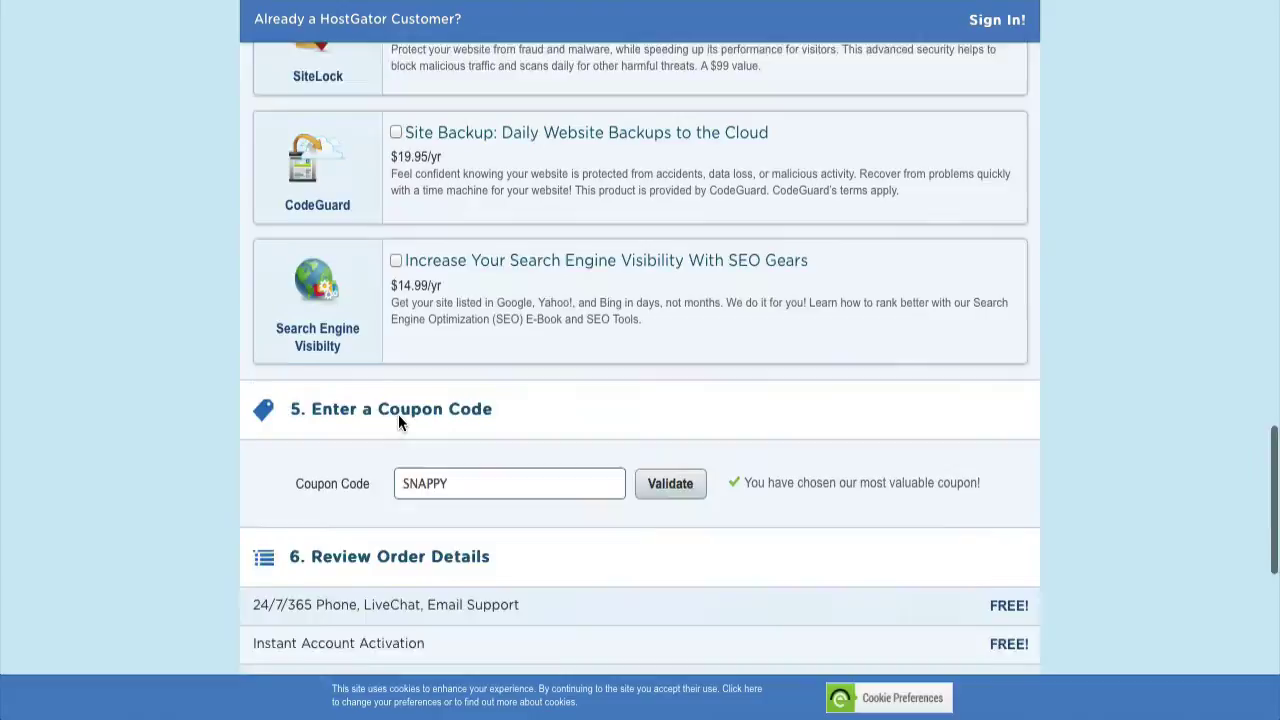
pyautogui.scroll(-2, 185, 398)
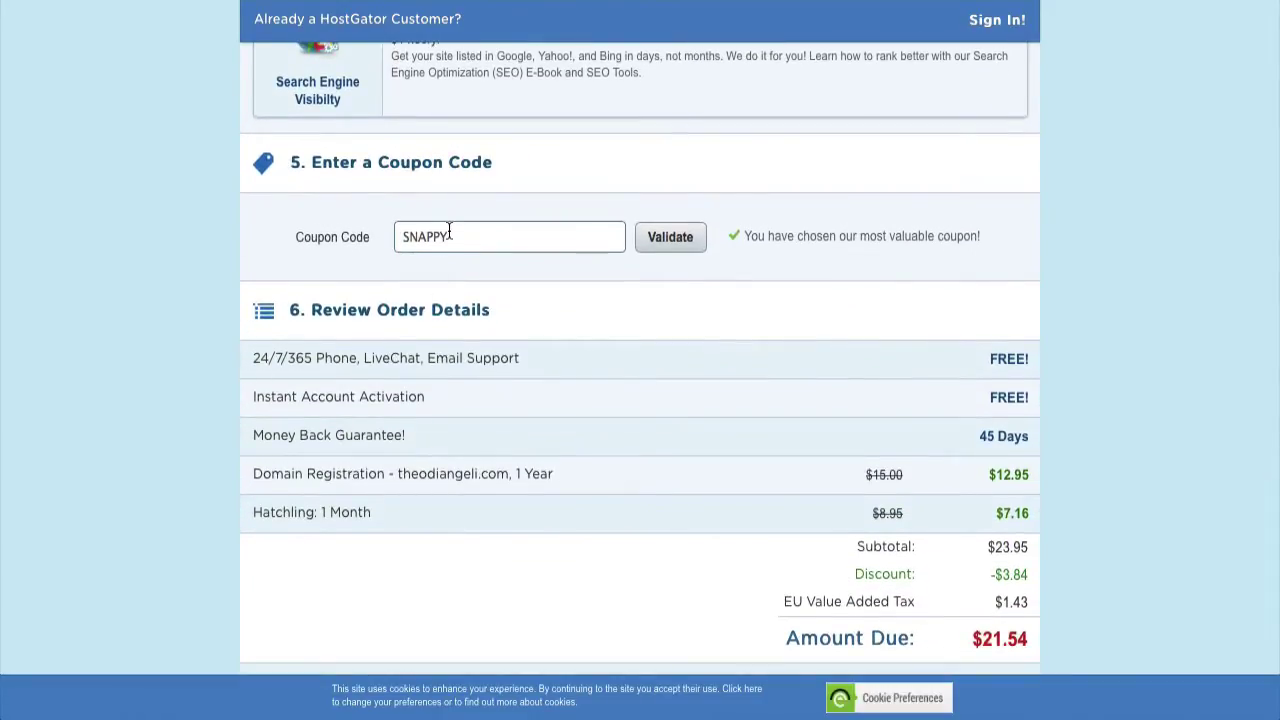
pyautogui.scroll(-3, 626, 372)
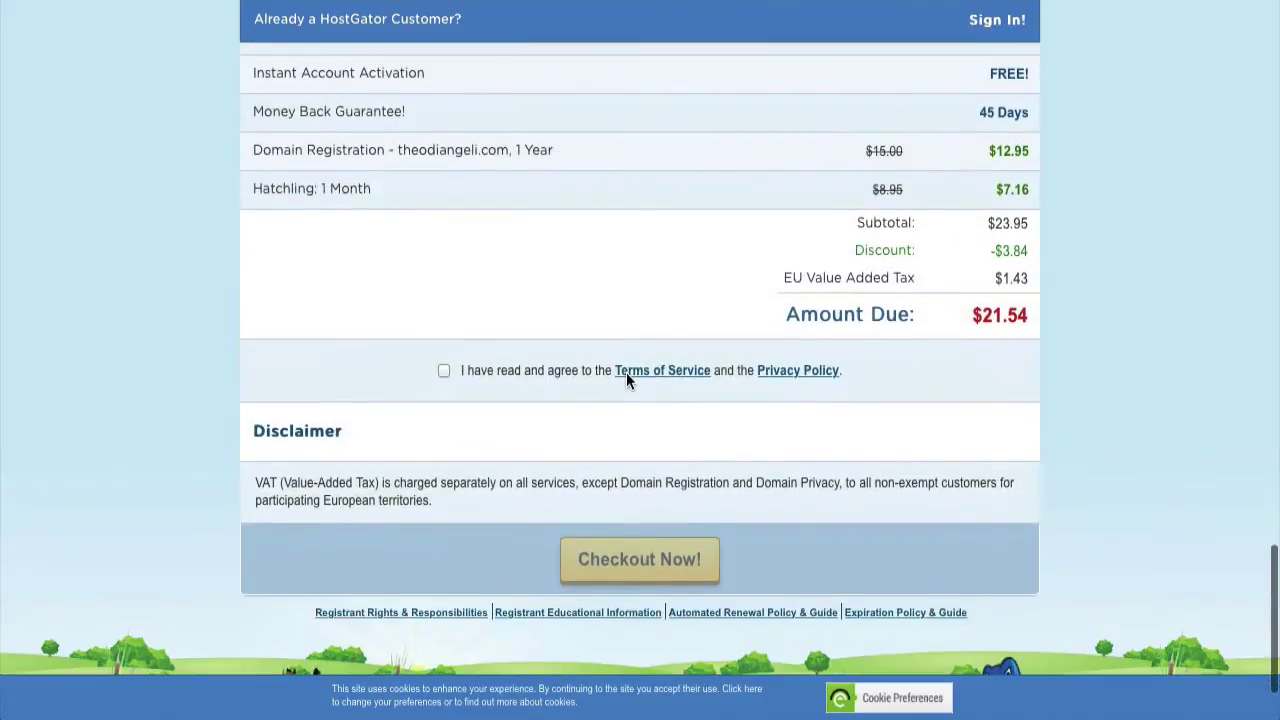
pyautogui.click(444, 371)
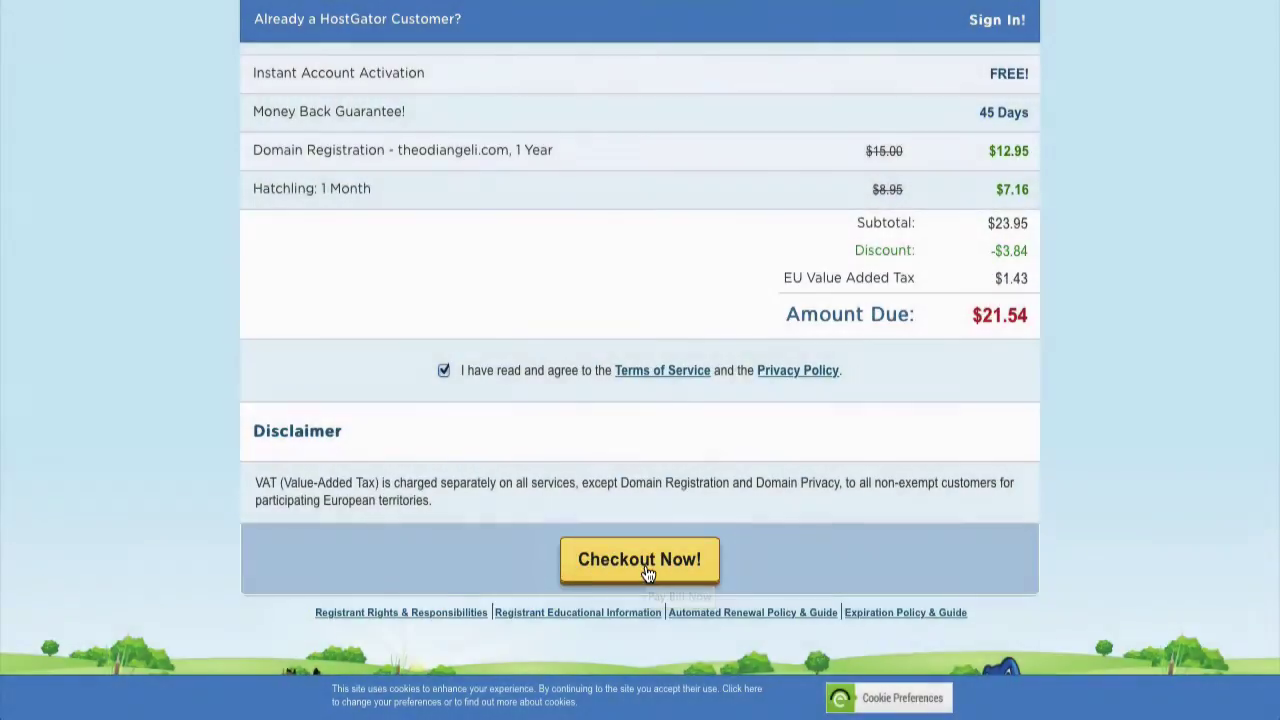
pyautogui.click(645, 568)
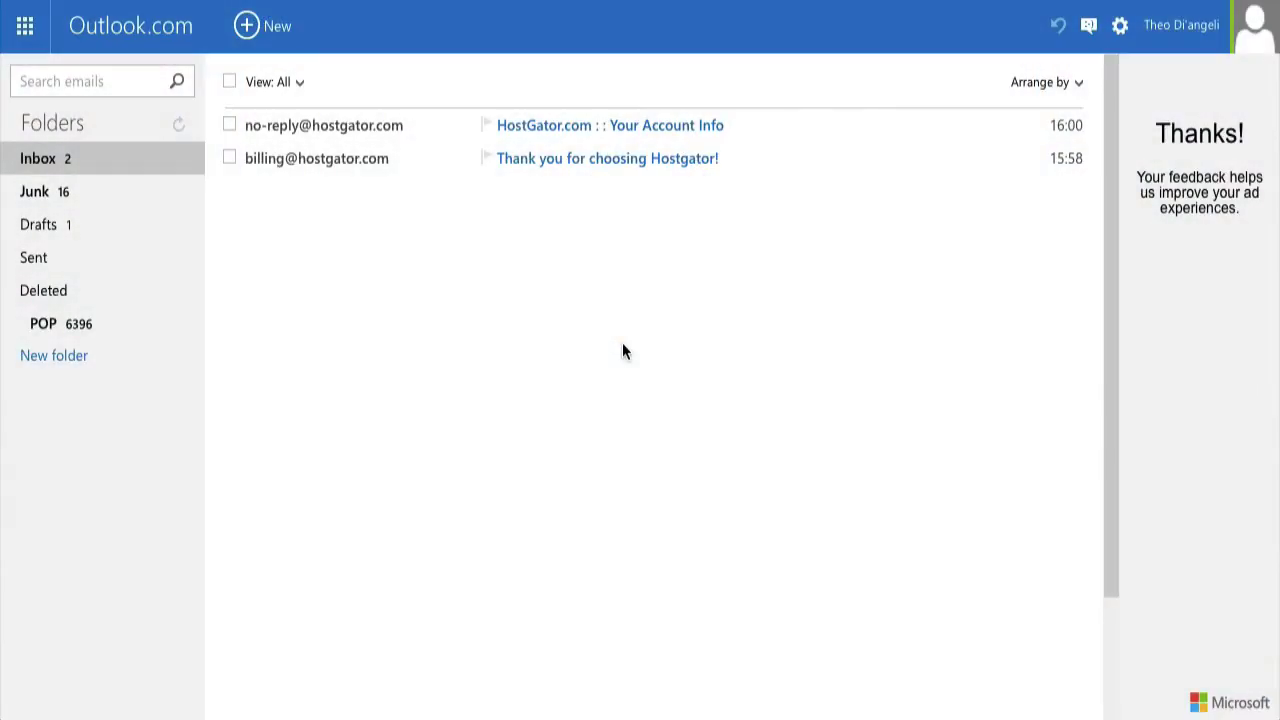
# Read HostGator's 'Your Account Info' email and follow its Your Control Panel link.
pyautogui.click(336, 130)
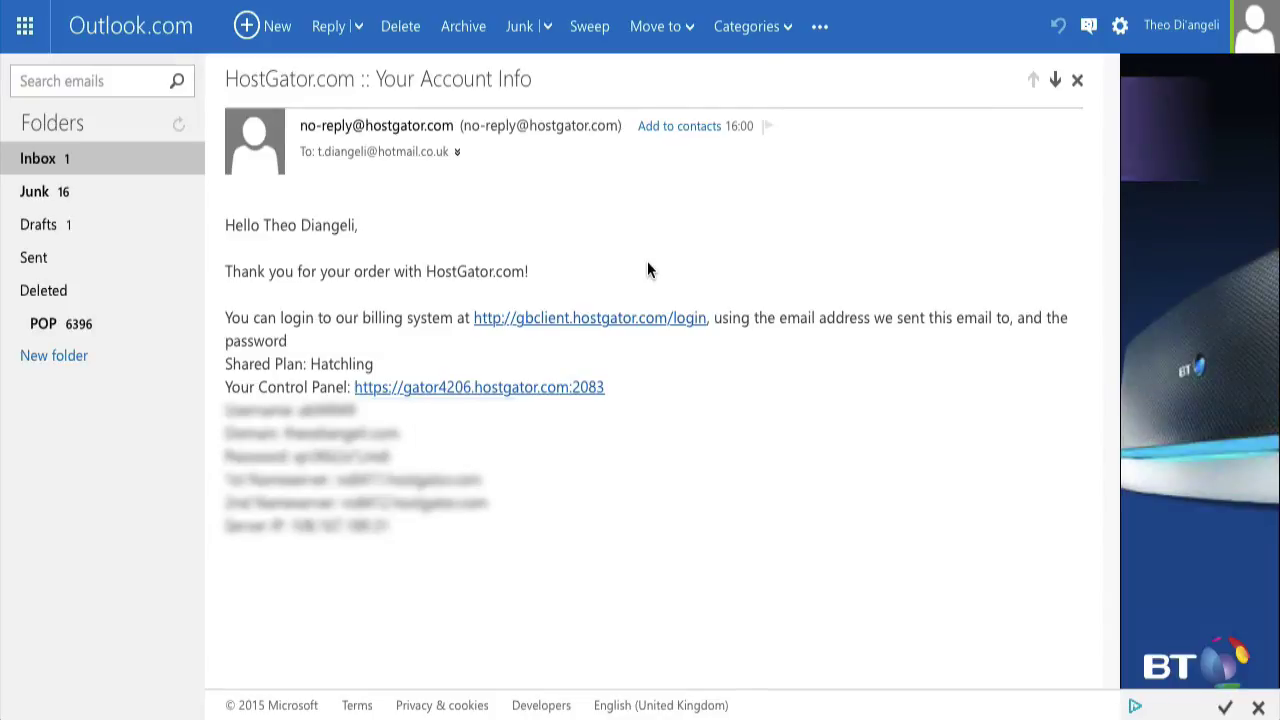
pyautogui.click(465, 388)
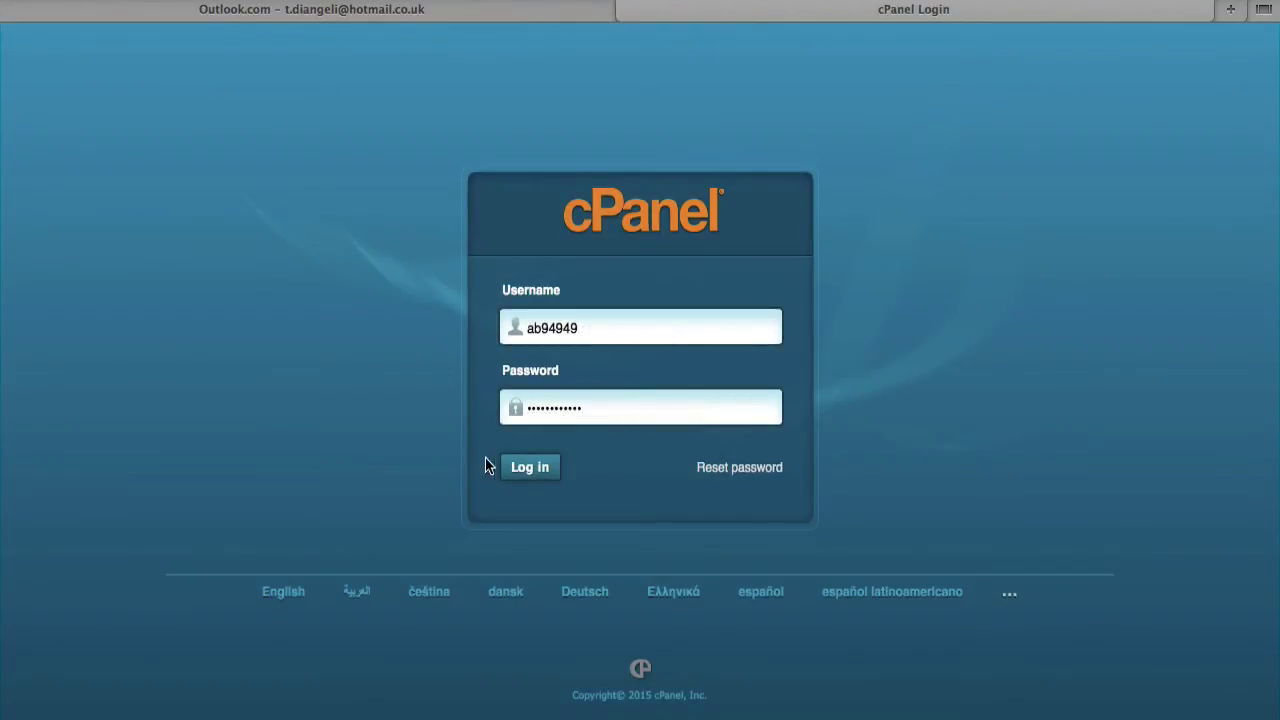
# Log in to cPanel and scroll down to the Software and Services tools.
pyautogui.click(530, 468)
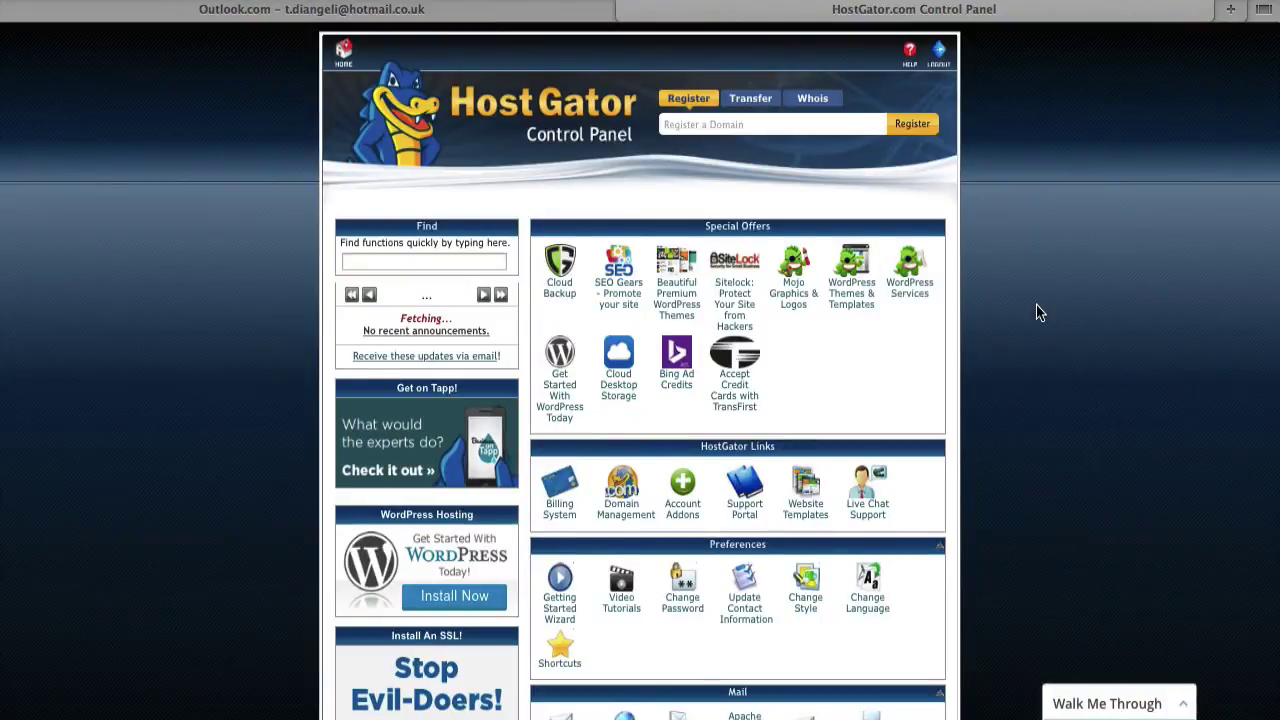
pyautogui.scroll(-1, 1038, 313)
pyautogui.scroll(-1, 1038, 313)
pyautogui.scroll(-2, 1038, 313)
pyautogui.scroll(-1, 1038, 313)
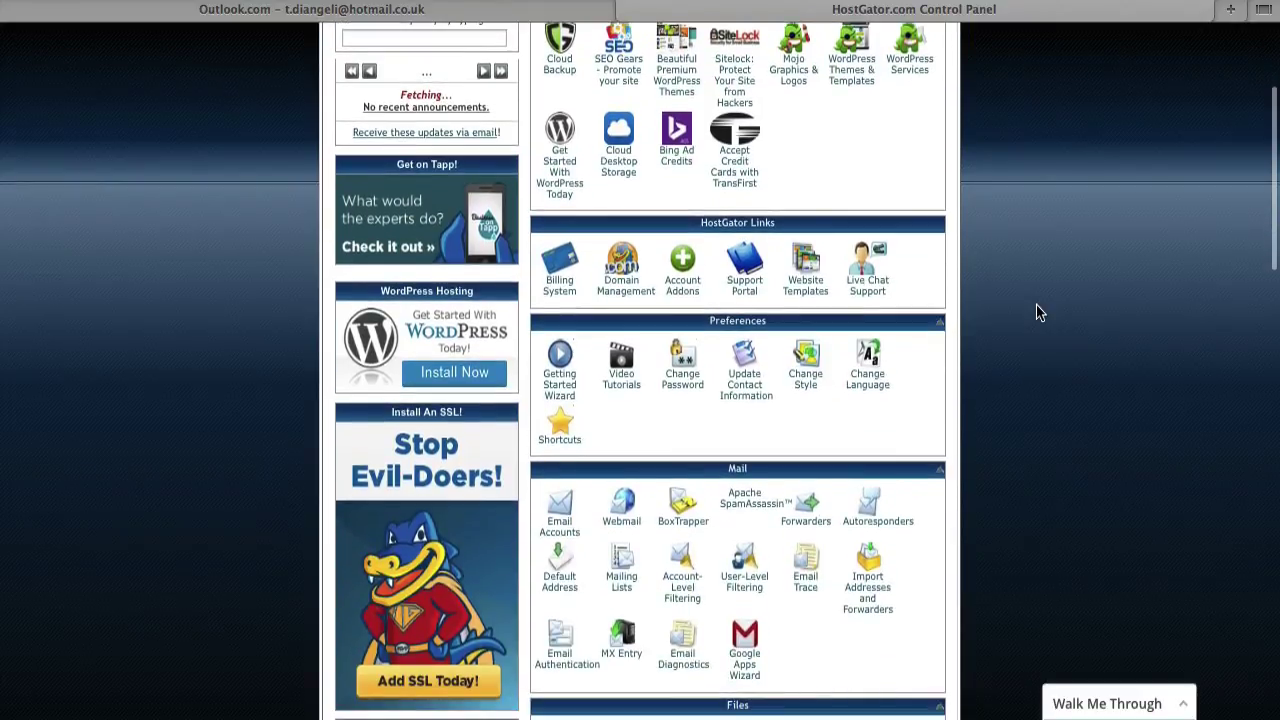
pyautogui.scroll(-1, 1038, 313)
pyautogui.scroll(-2, 1038, 313)
pyautogui.scroll(-4, 1038, 313)
pyautogui.scroll(-1, 1038, 313)
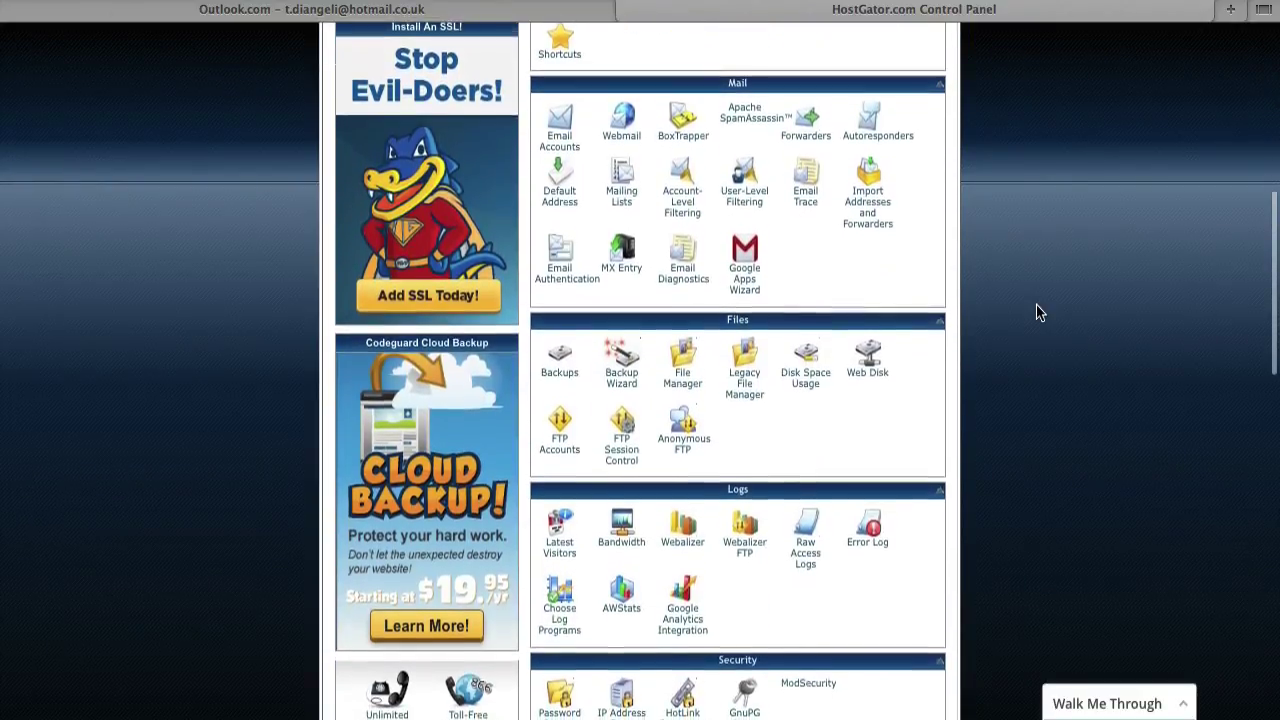
pyautogui.scroll(-3, 1038, 313)
pyautogui.scroll(-5, 1038, 313)
pyautogui.scroll(-1, 1038, 313)
pyautogui.scroll(-1, 1038, 313)
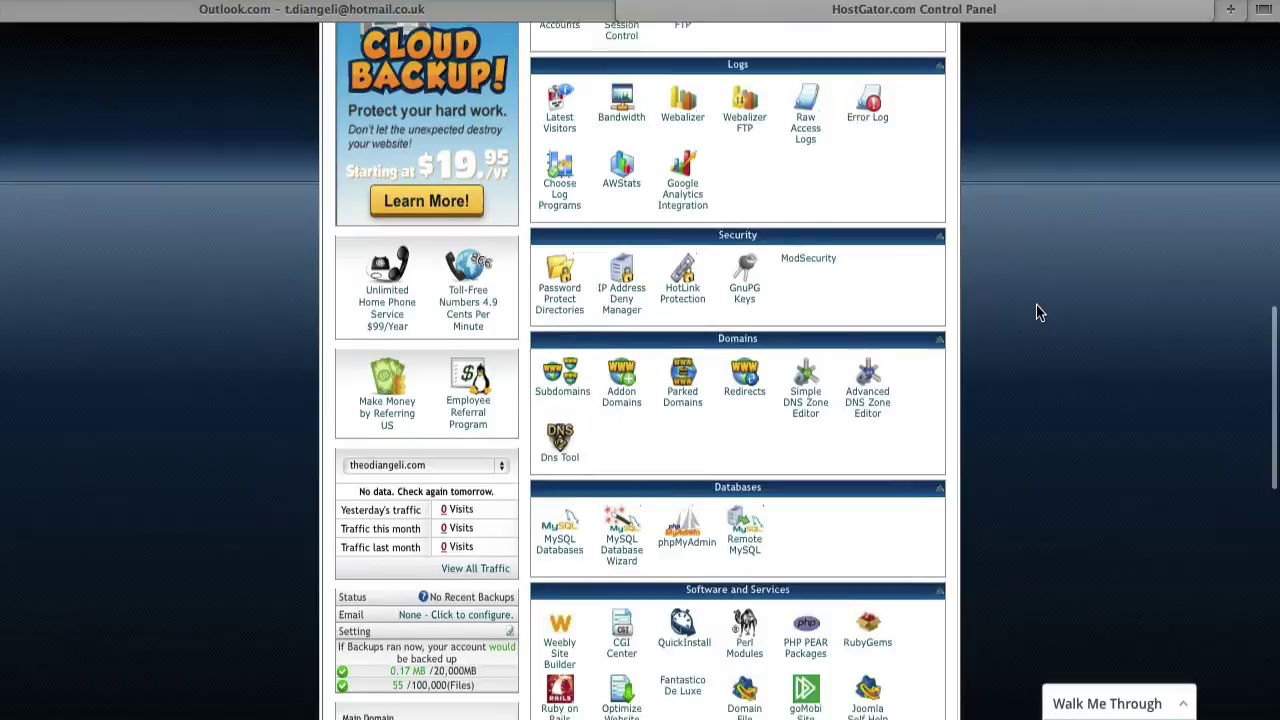
pyautogui.scroll(-3, 1038, 313)
pyautogui.scroll(-5, 1038, 313)
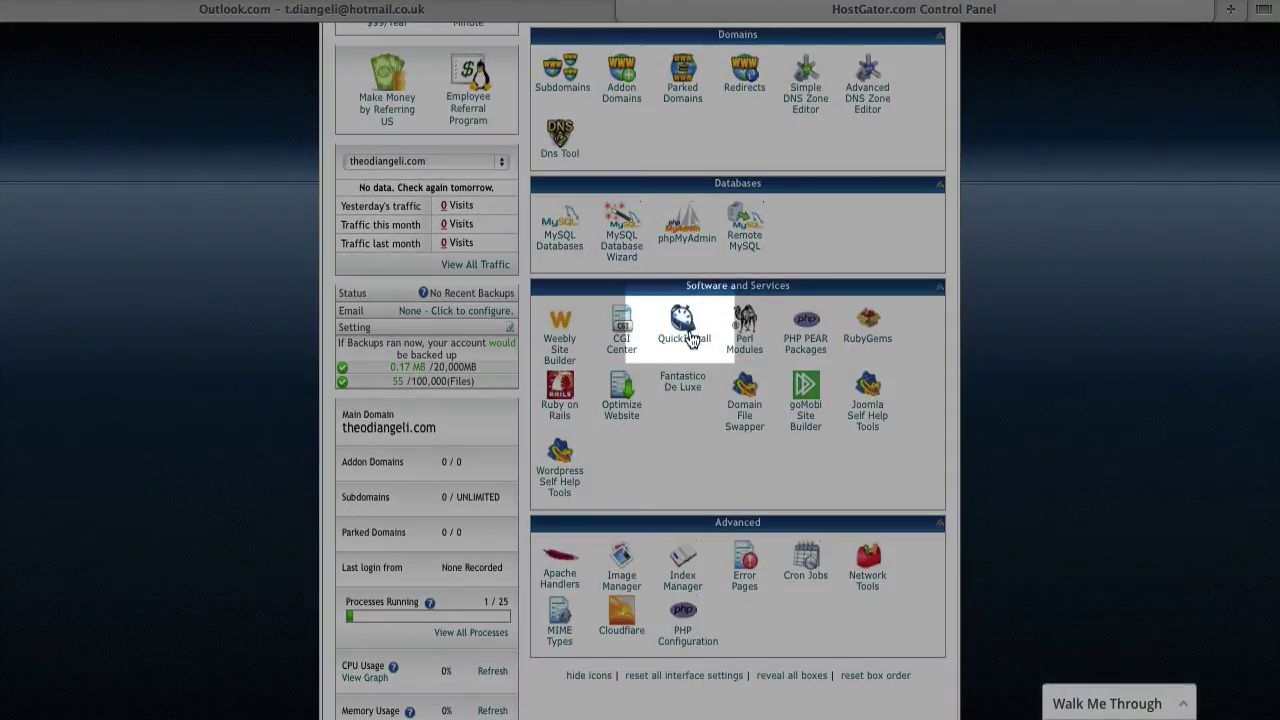
# Choose WordPress in QuickInstall and bring up its install form.
pyautogui.click(689, 338)
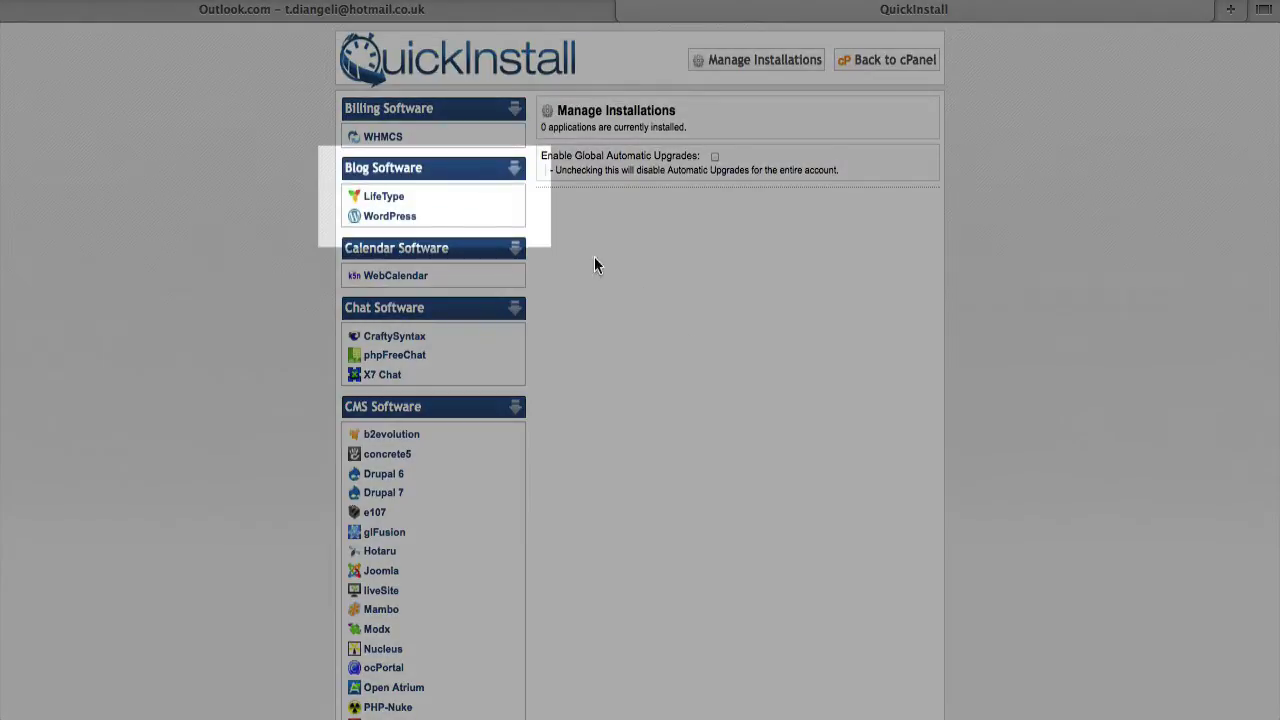
pyautogui.click(385, 218)
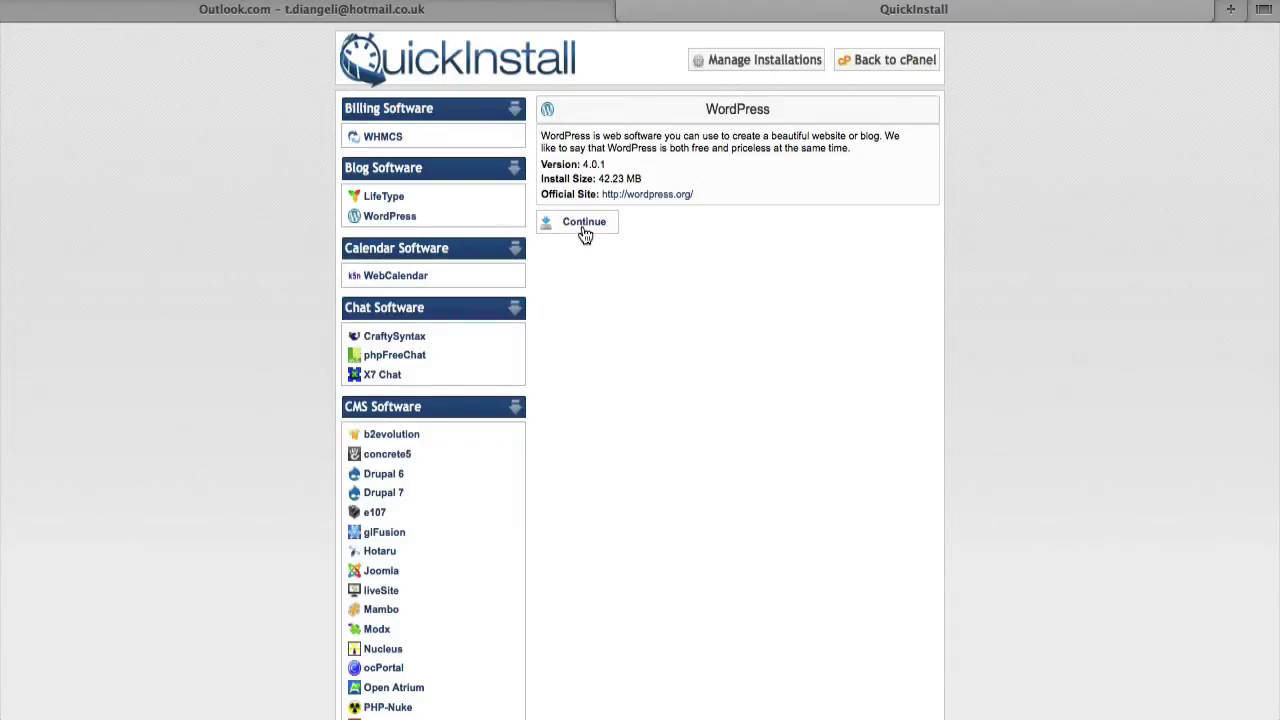
pyautogui.click(585, 224)
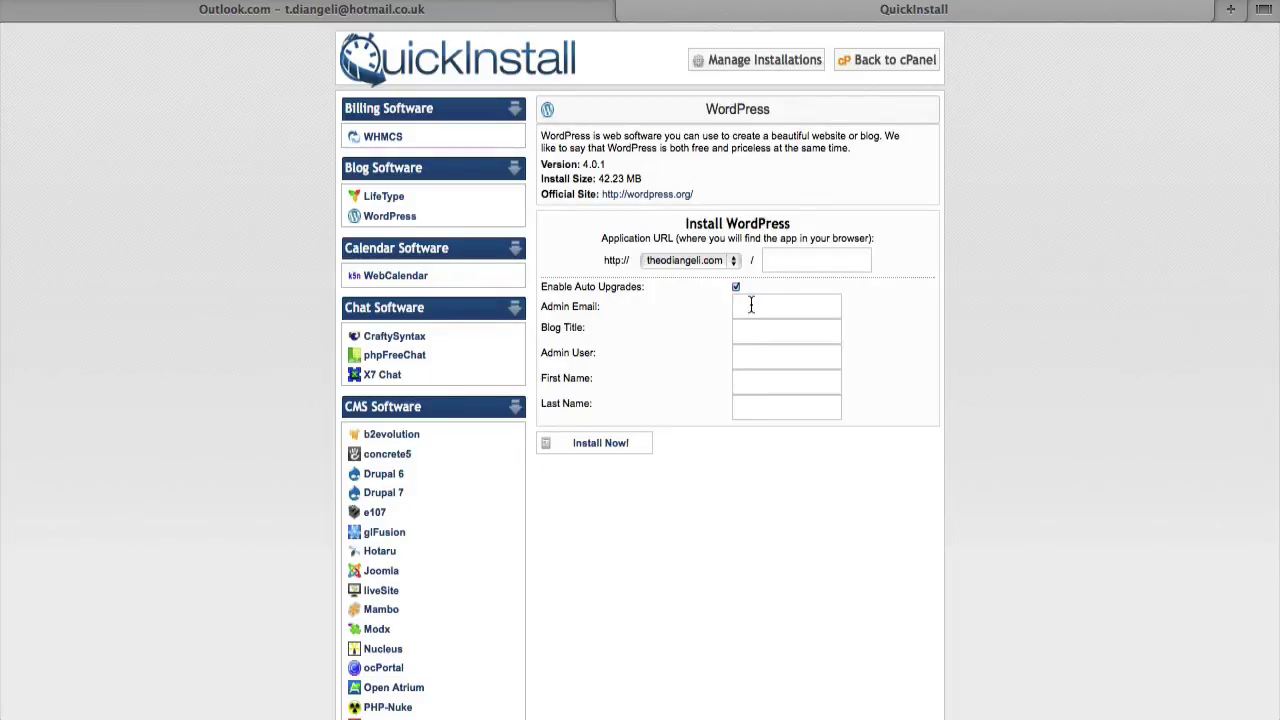
# Enter the admin email, accept the autofilled details, and install WordPress.
pyautogui.click(751, 305)
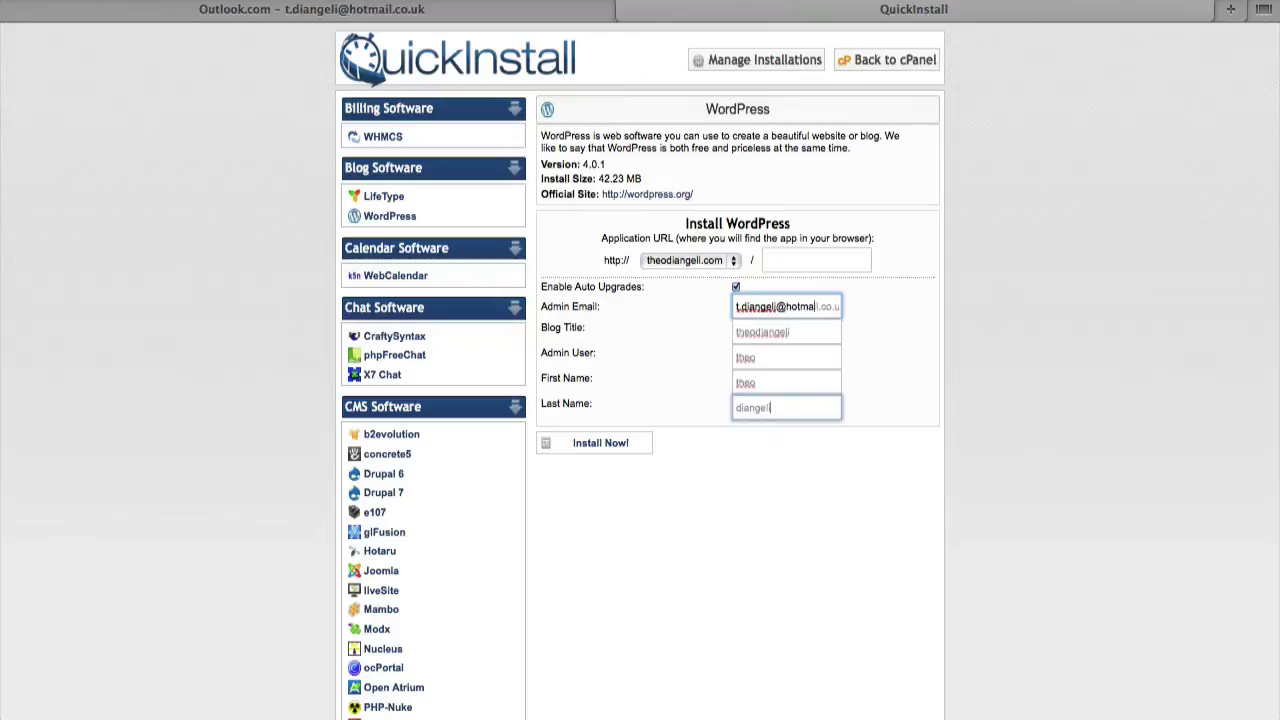
pyautogui.press('Return')
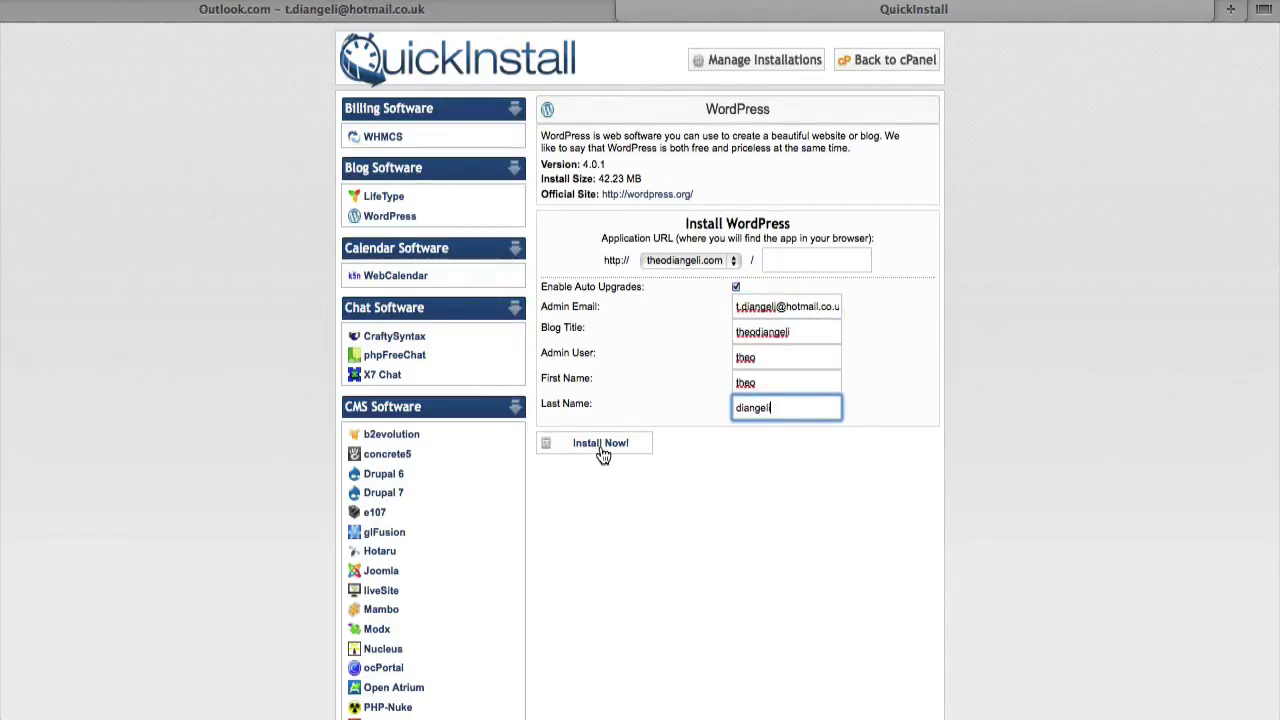
pyautogui.click(601, 446)
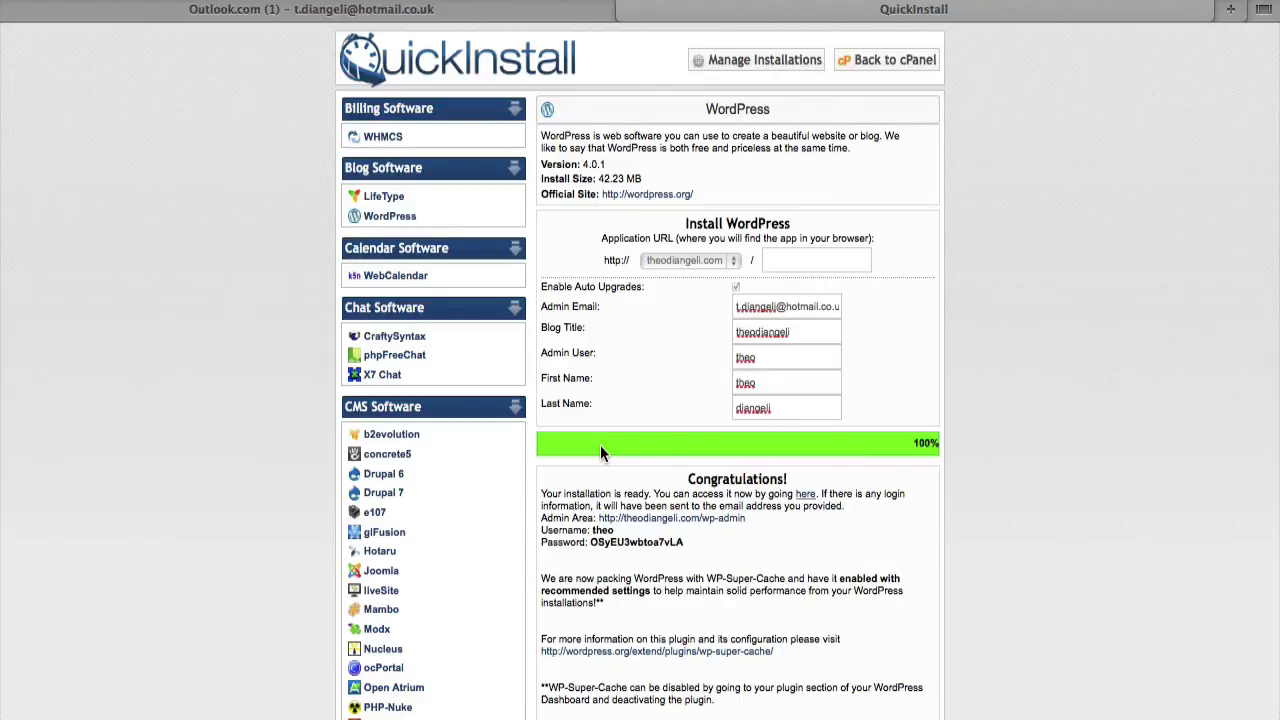
# Scroll down to the Congratulations message's admin area link and login details.
pyautogui.scroll(-5, 600, 445)
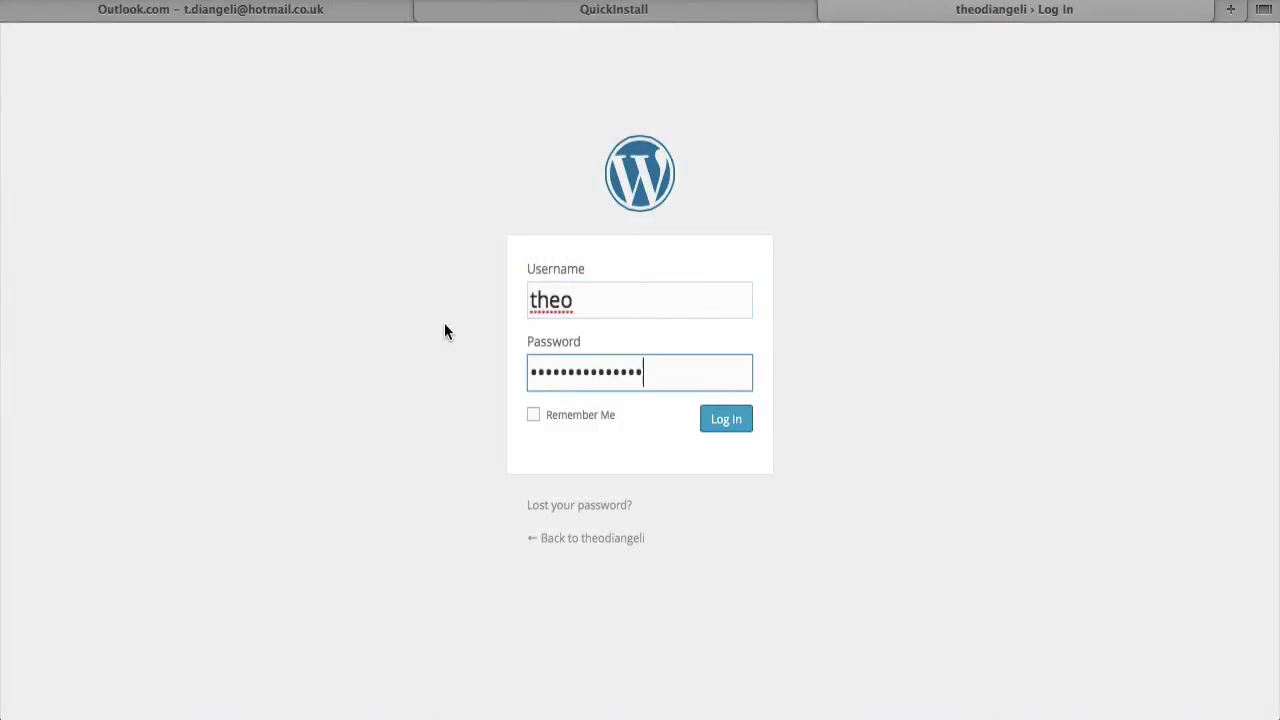
# Log in to the new site's WordPress admin Dashboard.
pyautogui.click(728, 420)
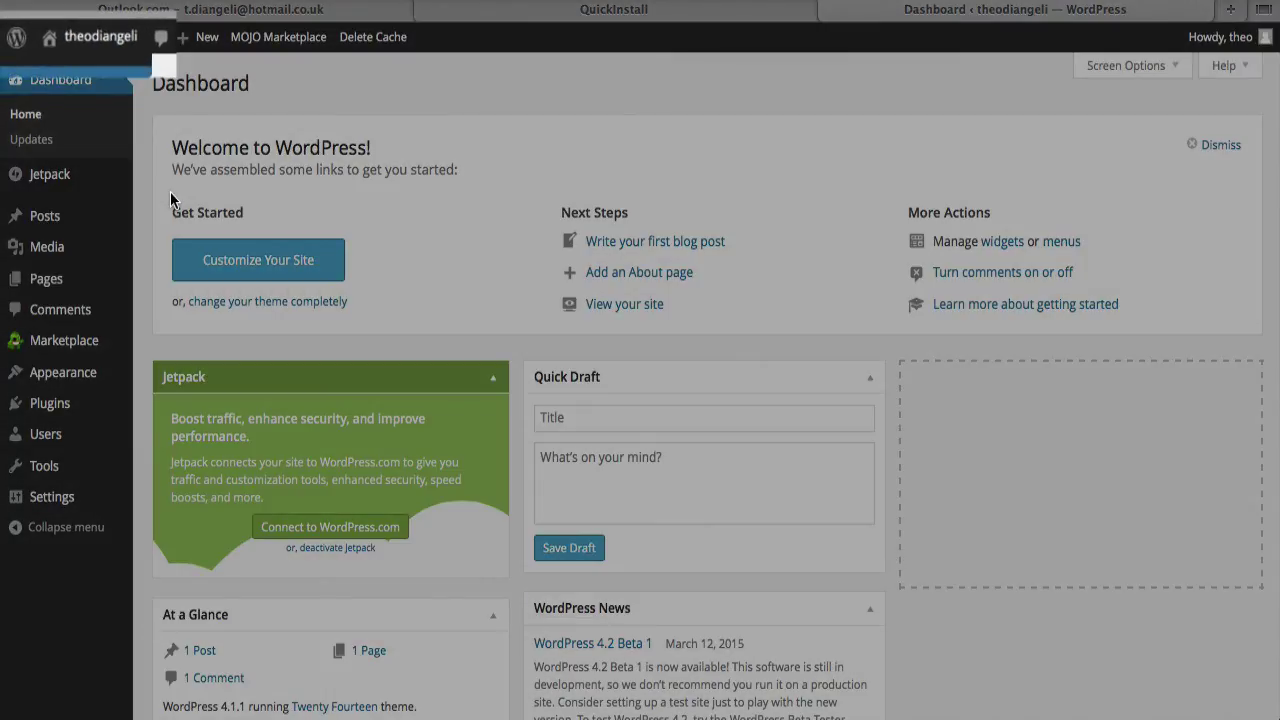
pyautogui.moveTo(87, 37)
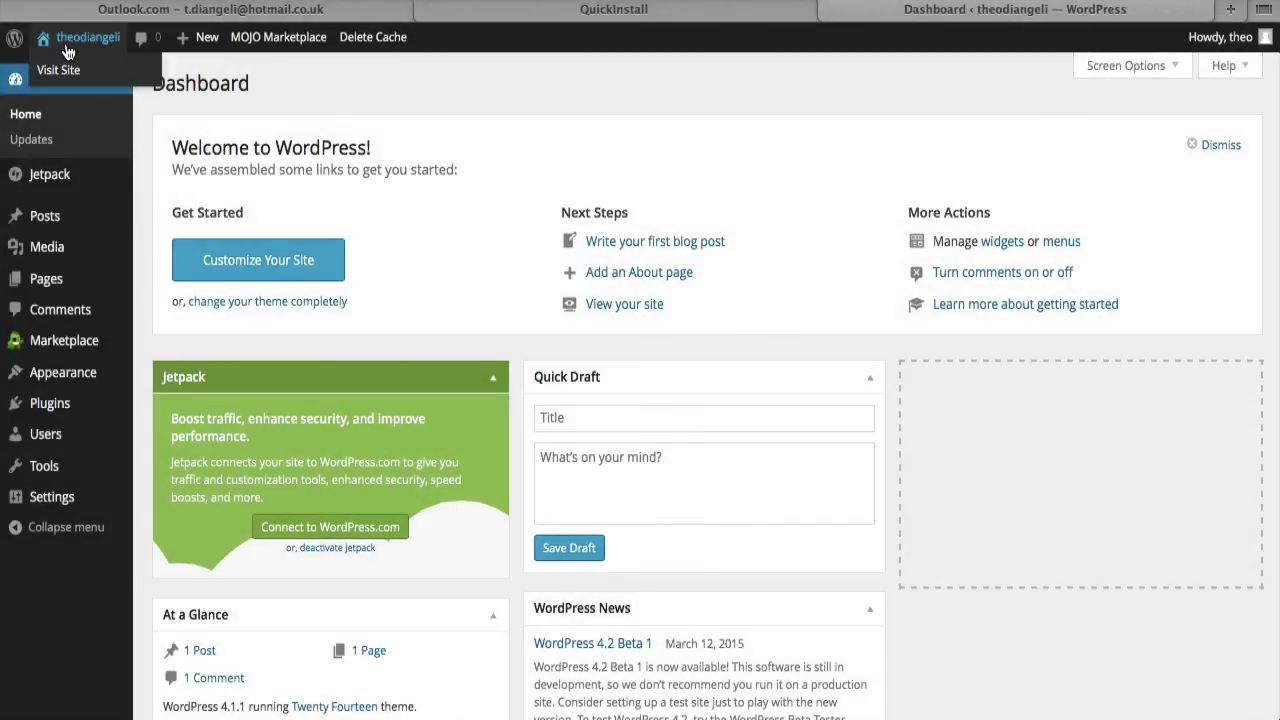
# Visit the live site from the admin bar to see the Hello World! post.
pyautogui.click(62, 84)
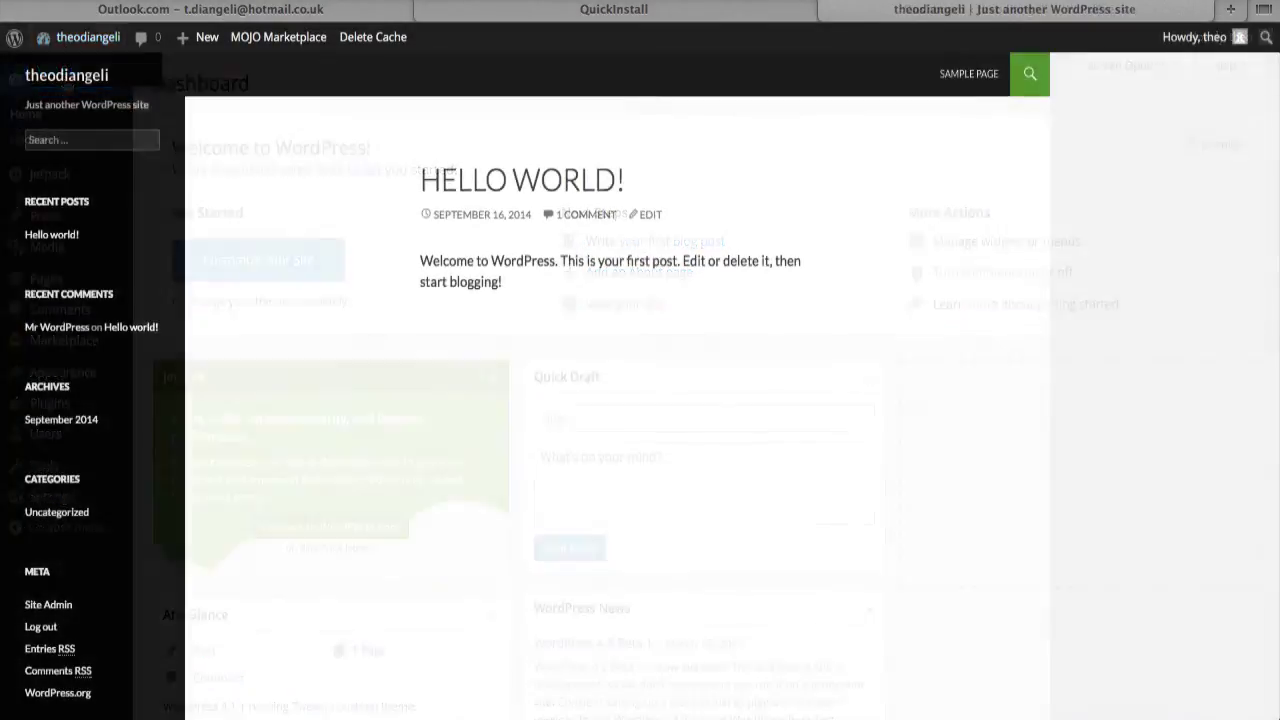